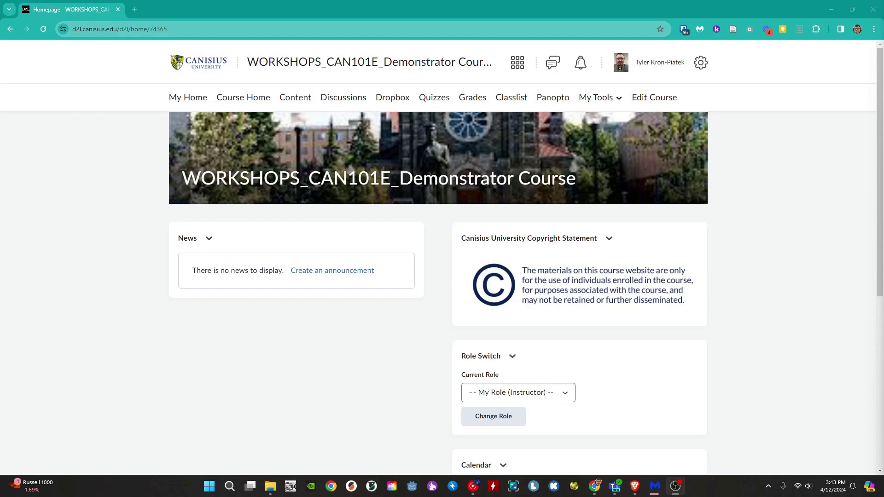
Step: Open the Discussions list for the demonstrator course
click(339, 101)
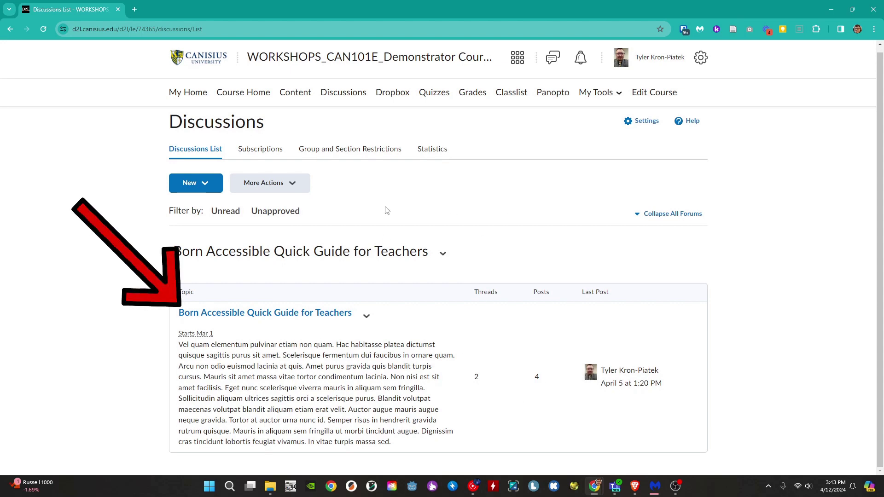
Step: Open the Born Accessible Quick Guide for Teachers topic and start a blank new thread
click(322, 314)
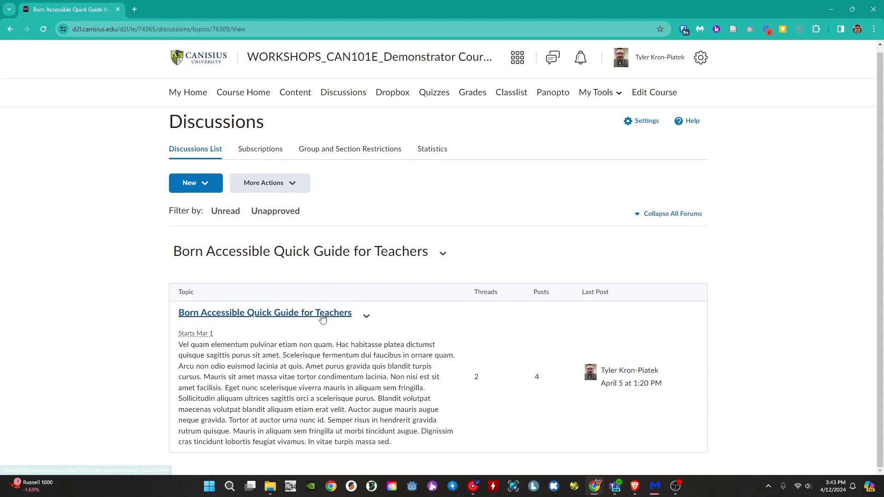
scroll(425, 223, down, 1)
scroll(420, 223, down, 2)
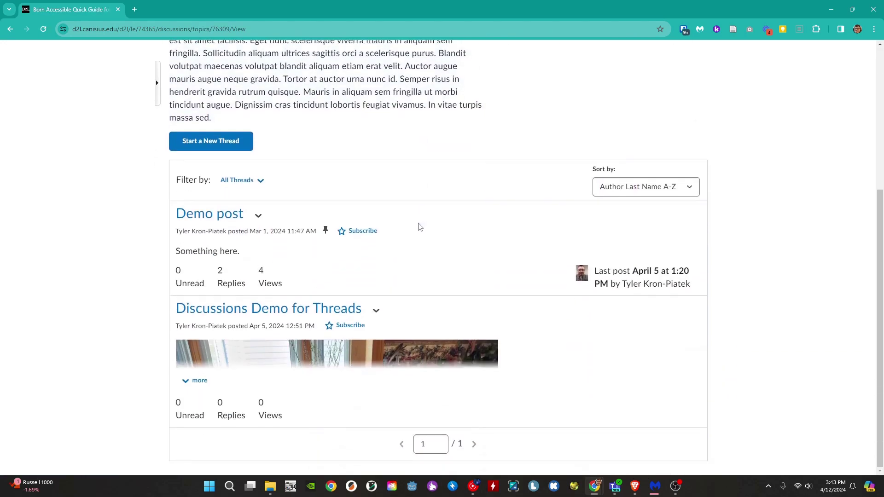
scroll(357, 225, up, 2)
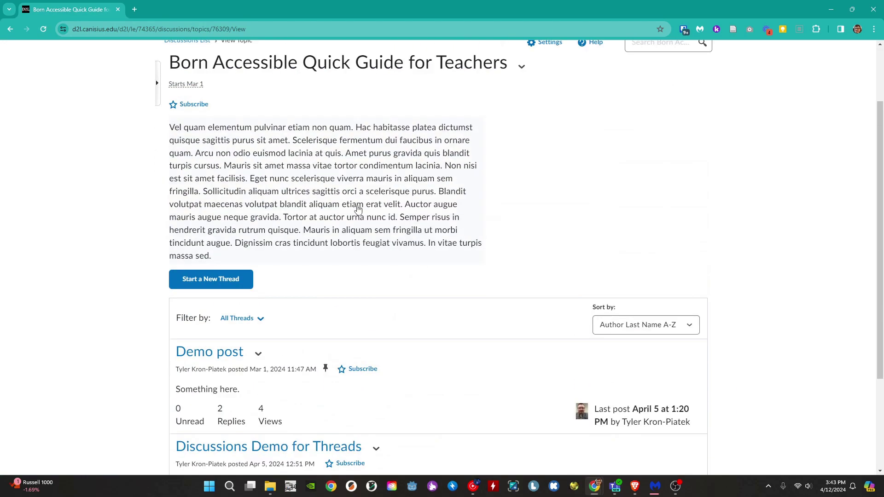
scroll(358, 209, up, 1)
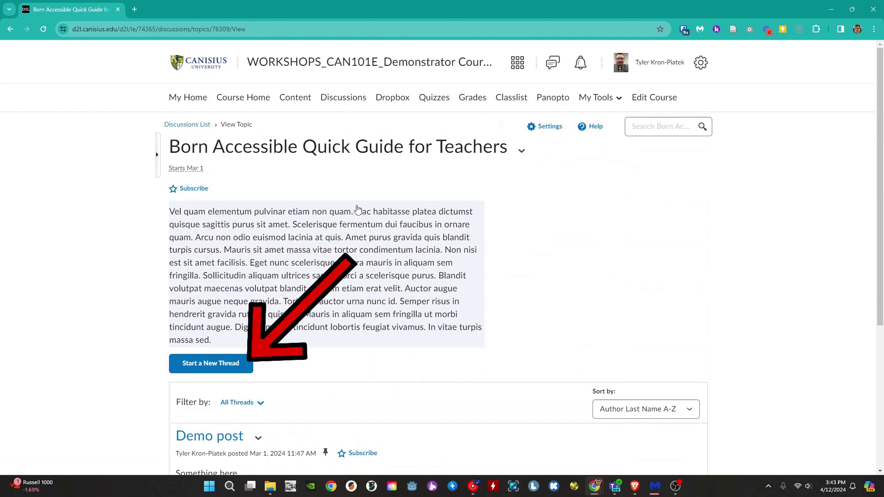
click(204, 364)
scroll(855, 238, down, 2)
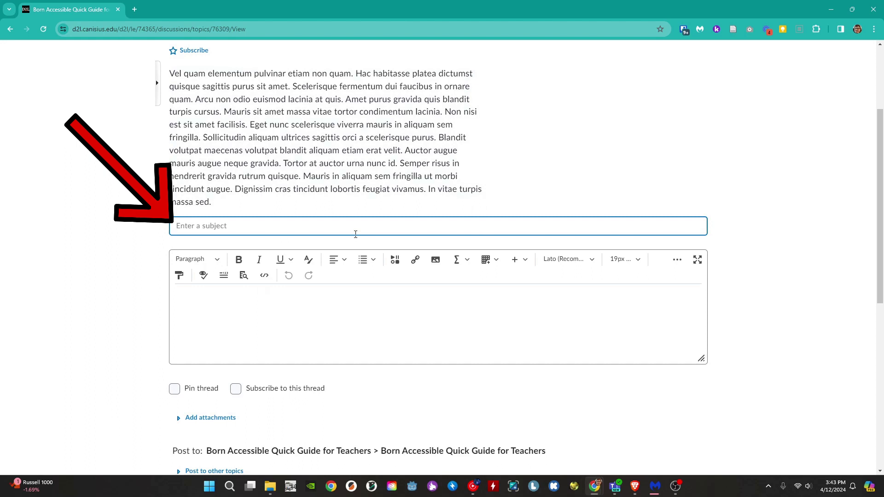
text(My Reply to a Discussion Topic)
Step: Move into the thread's message body and view the Paragraph styles, leaving the style unchanged
click(429, 293)
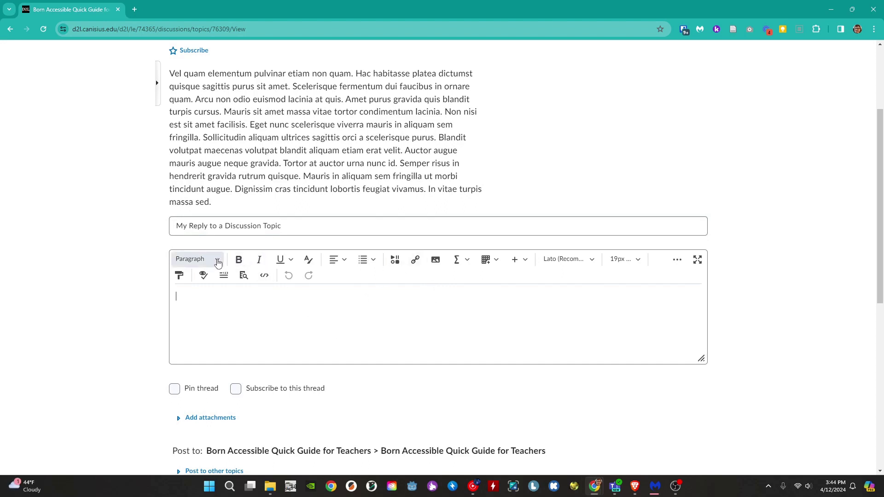
click(215, 260)
click(368, 279)
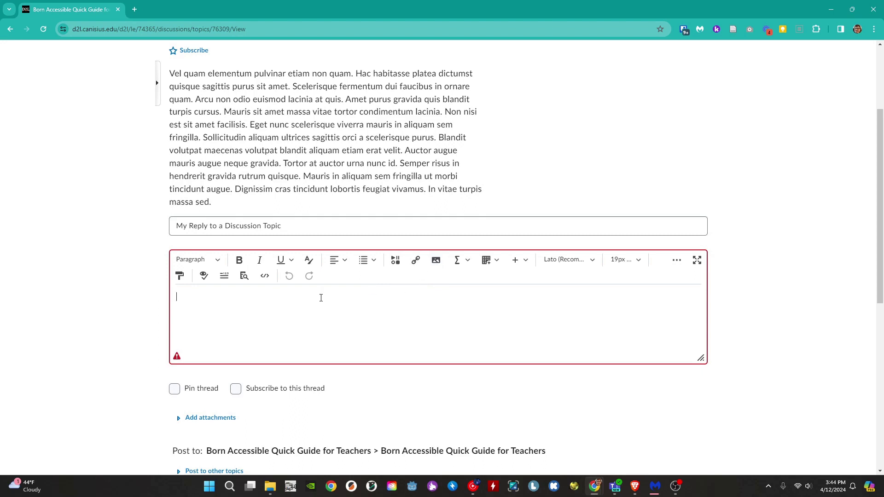
text(This is my thread reply to the discussion topic)
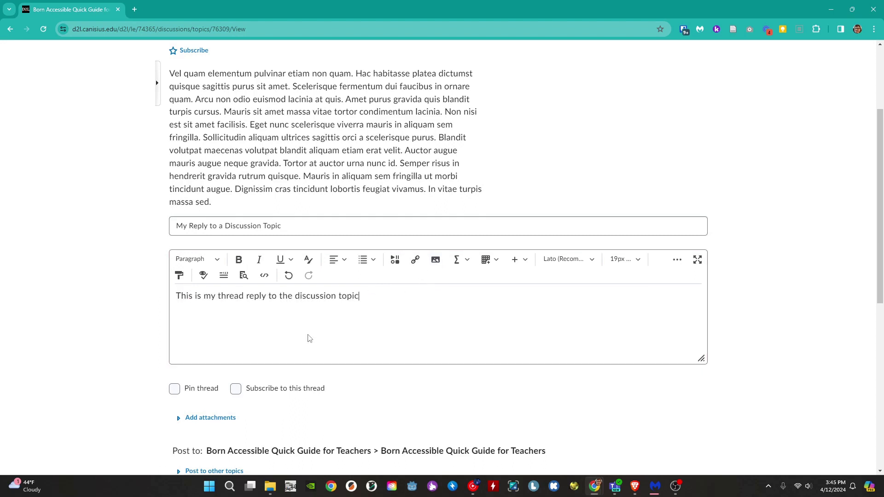
text(. In general, I would probably put more thought into my response. However, since this is for a)
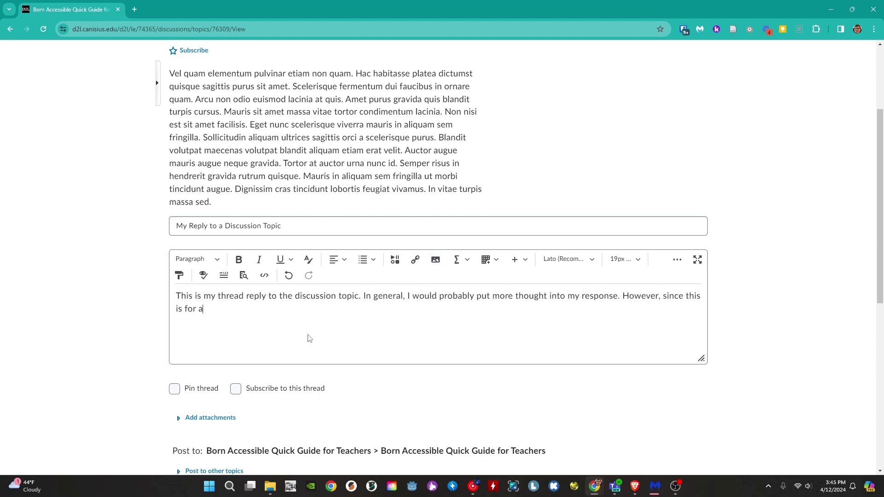
text( tutorial, a few sentences will do instead.)
scroll(345, 339, up, 1)
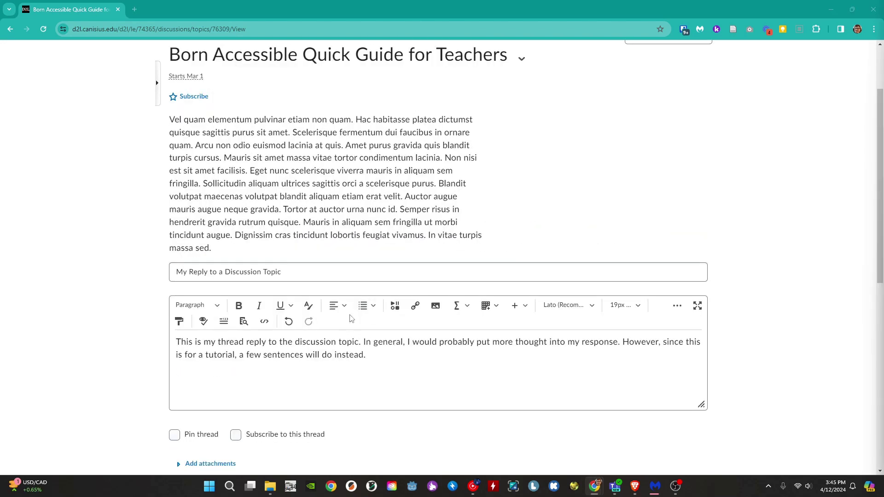
scroll(351, 318, down, 1)
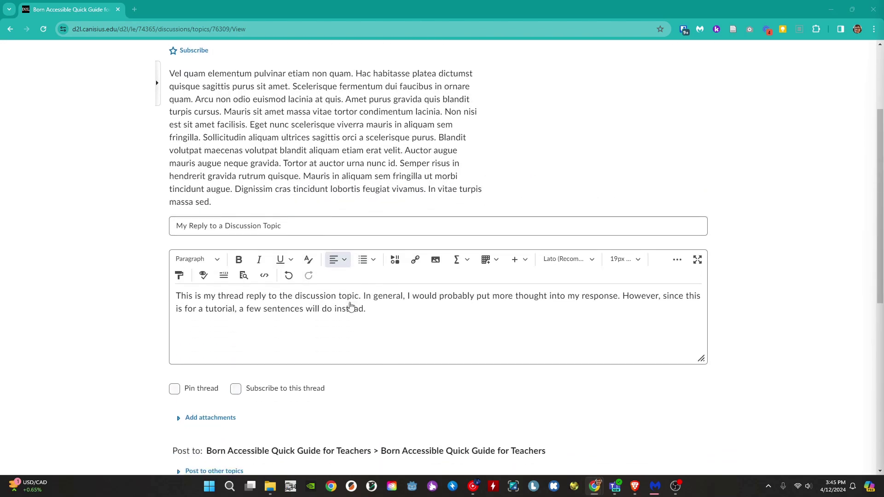
scroll(373, 312, down, 3)
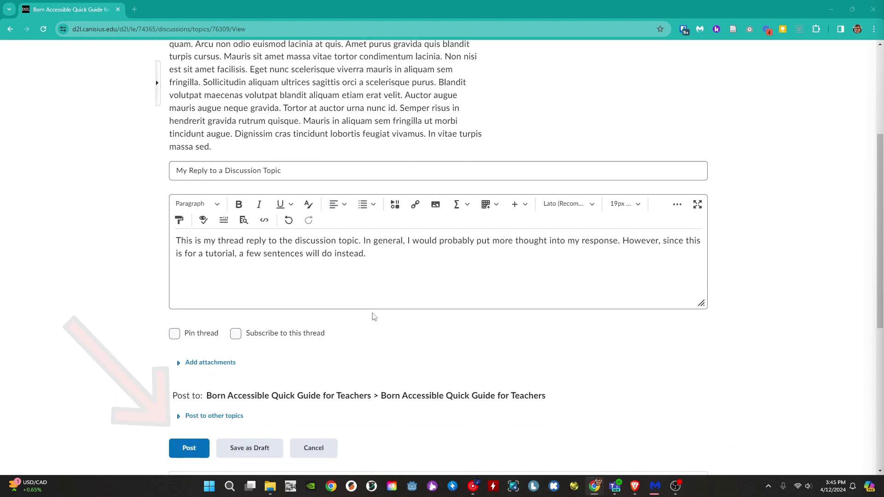
Step: Post the thread 'My Reply to a Discussion Topic' to the Born Accessible topic
click(190, 366)
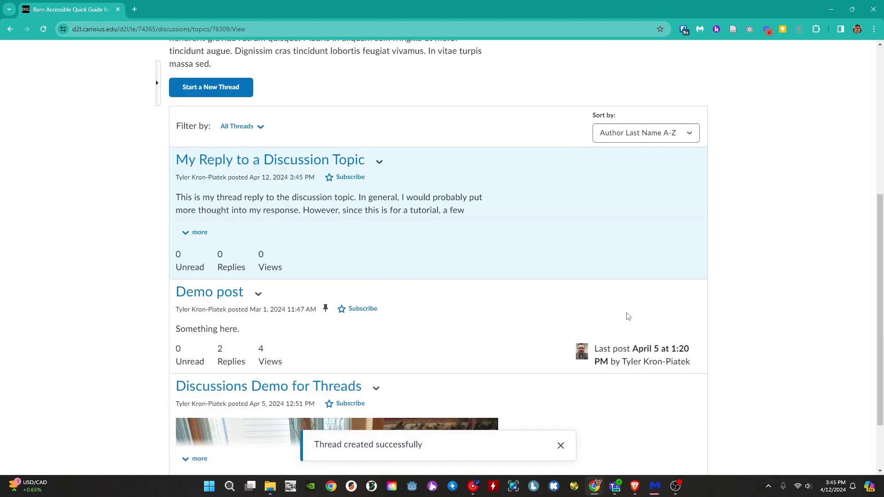
scroll(618, 328, up, 1)
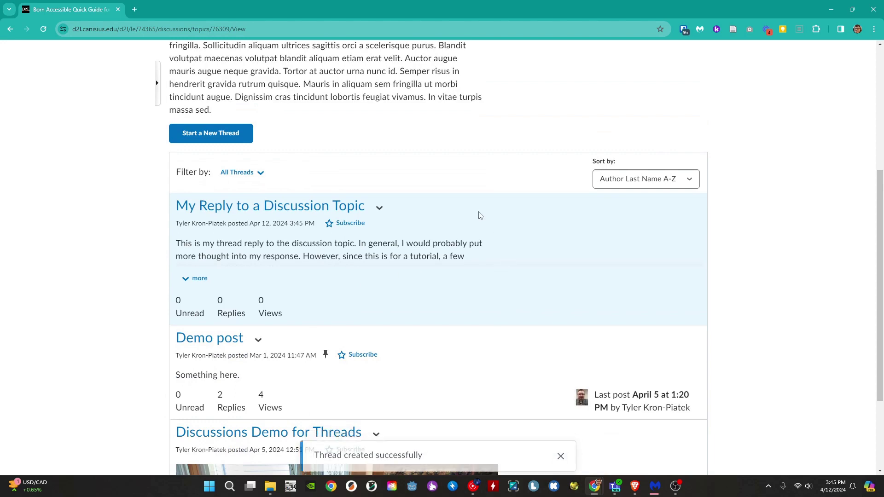